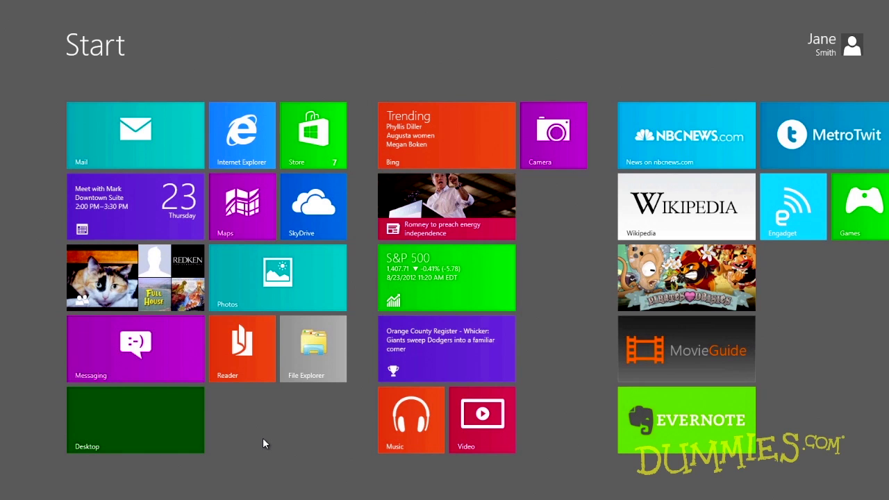
# Step: Open the Settings pane from the Settings charm, then close it back to the tiles
pyautogui.moveTo(888, 1)
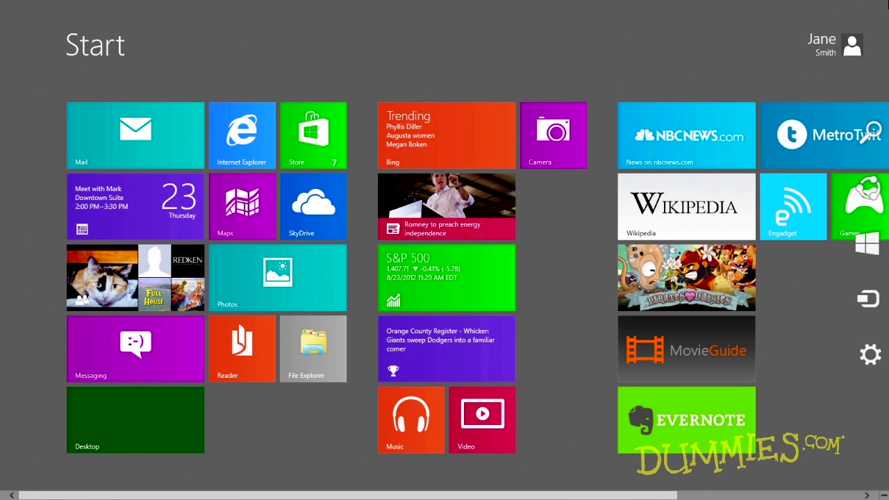
pyautogui.moveTo(866, 180)
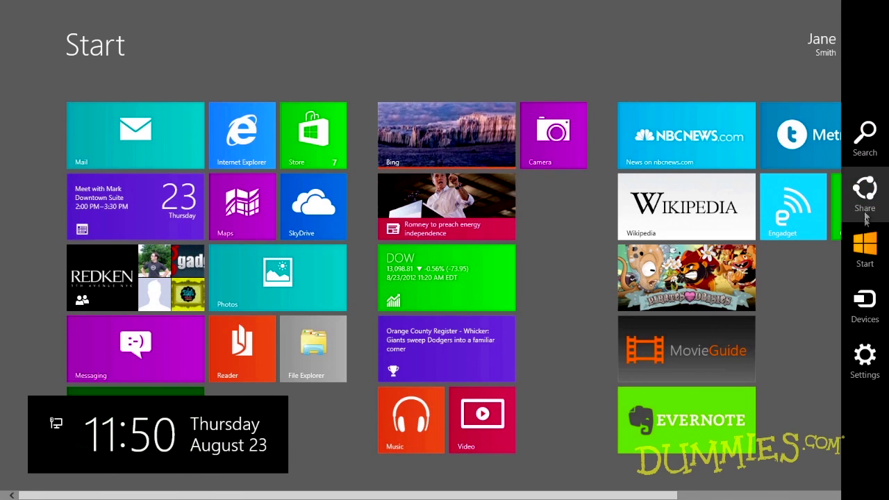
pyautogui.click(866, 352)
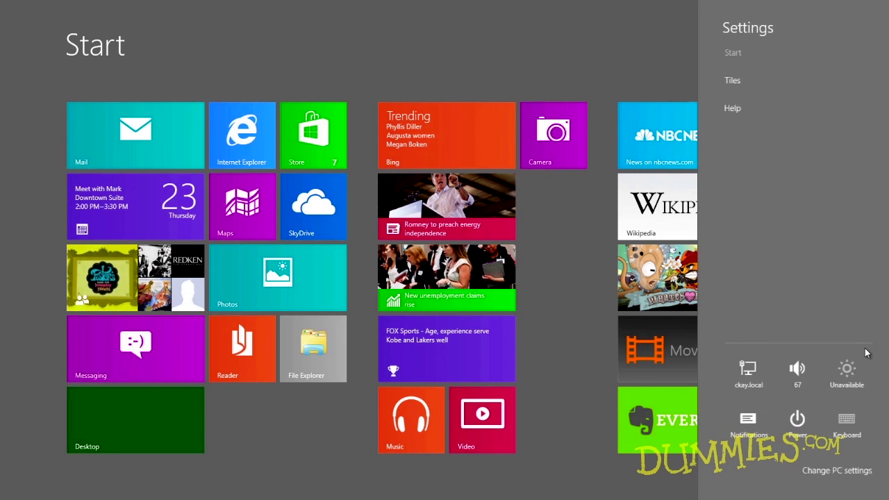
pyautogui.click(564, 430)
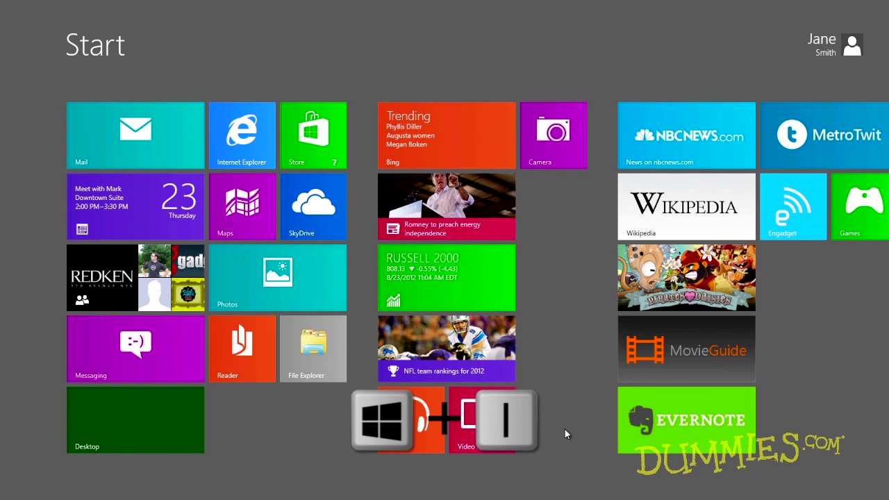
# Step: Reopen the Settings pane with Win+I, then from the tablet's charms
pyautogui.press('super+i')
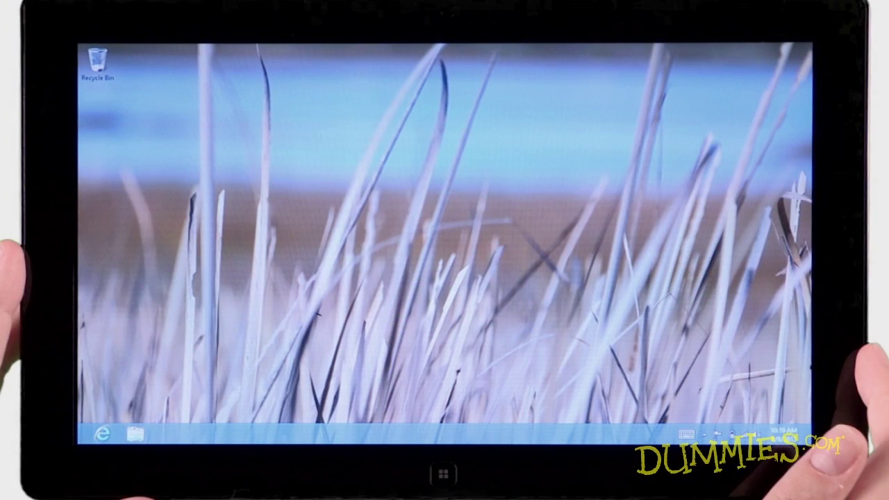
pyautogui.moveTo(809, 313); pyautogui.dragTo(737, 313)
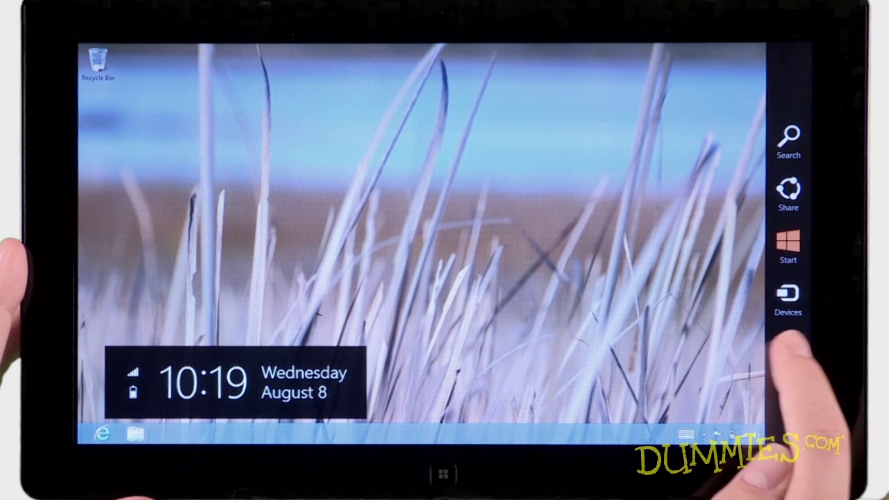
pyautogui.click(788, 351)
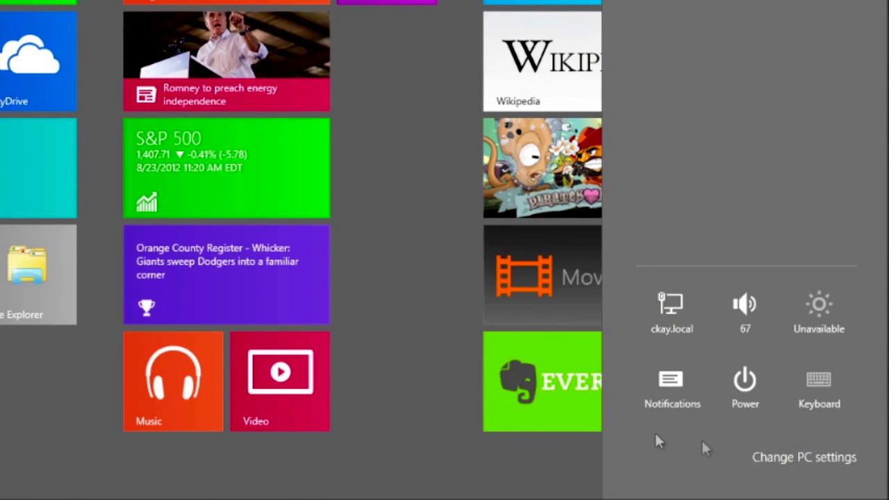
# Step: In PC settings, try the nautilus lock screen picture, then choose the colourful abstract image
pyautogui.click(768, 453)
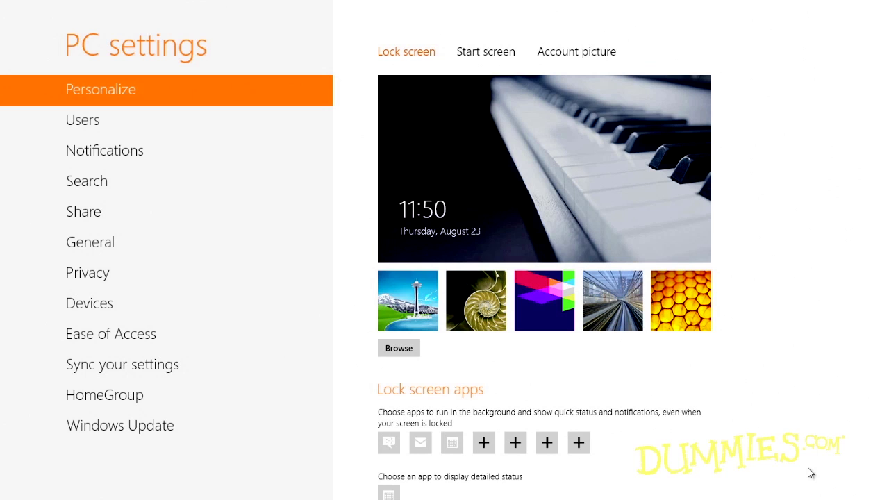
pyautogui.click(479, 320)
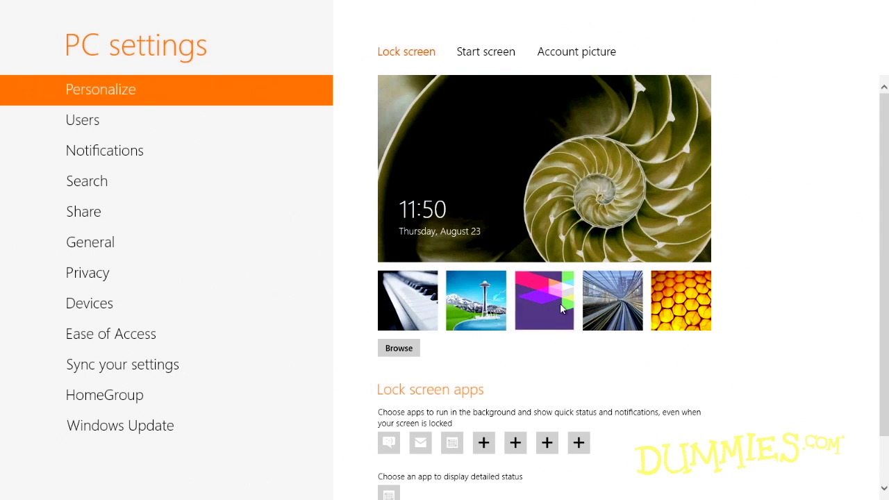
pyautogui.click(563, 309)
# Step: Try a patterned Start screen background, revert to plain grey, then view Account picture options
pyautogui.click(478, 55)
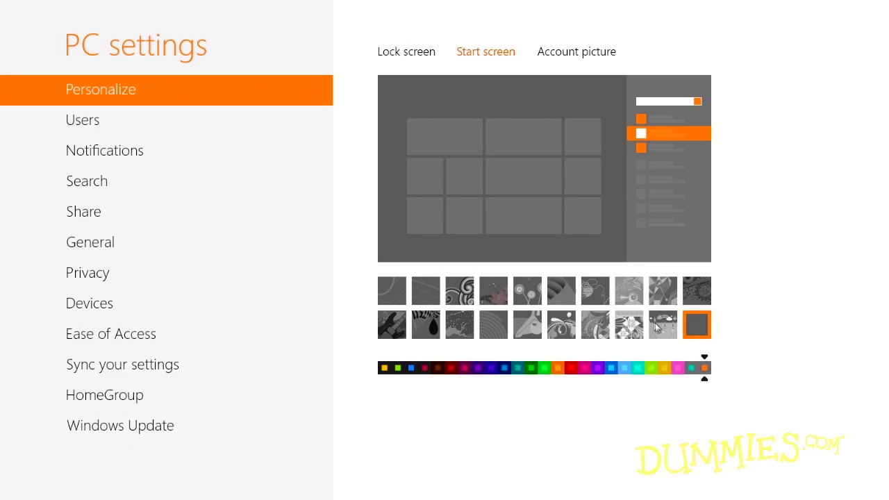
pyautogui.click(663, 330)
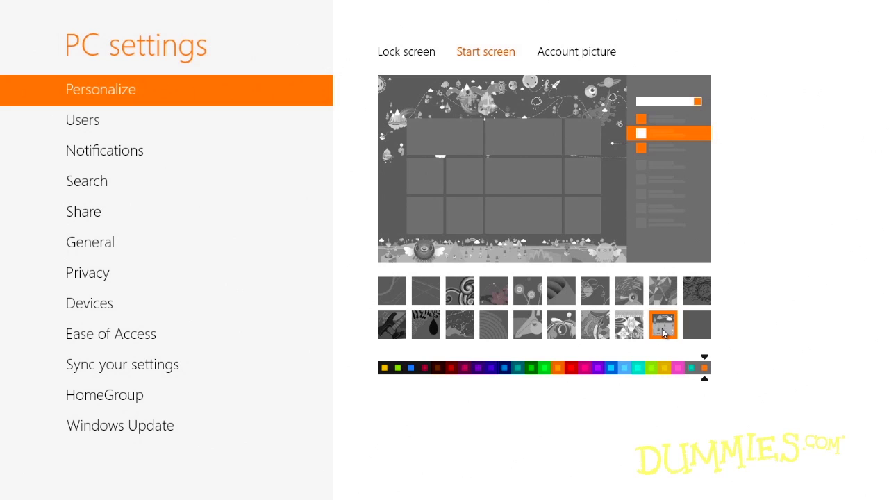
pyautogui.click(695, 331)
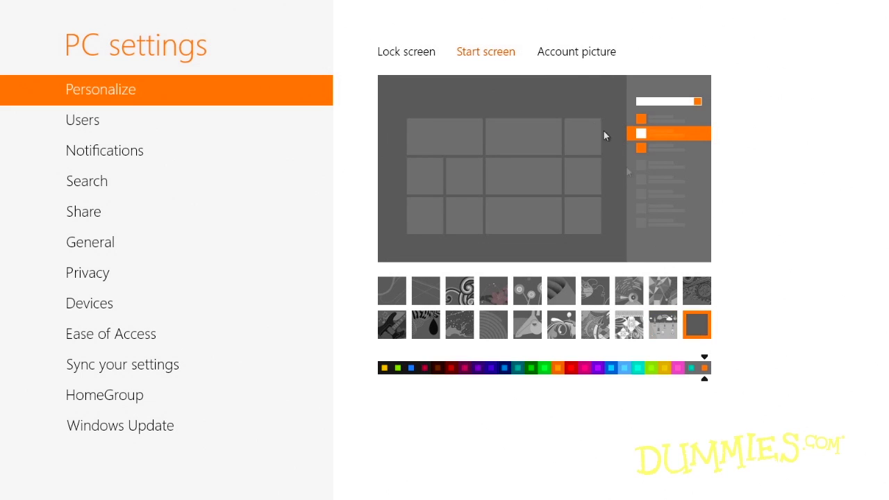
pyautogui.click(563, 56)
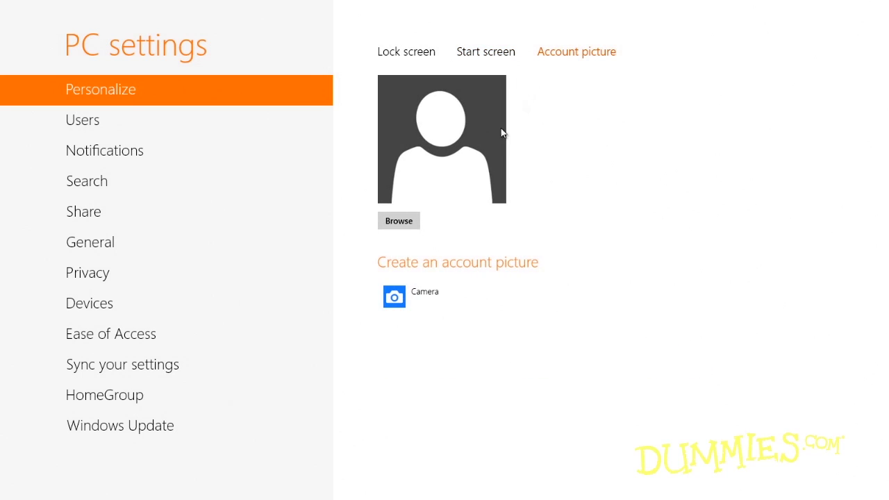
# Step: Set the koala photo as the account picture, then go through Users to Notifications
pyautogui.click(410, 220)
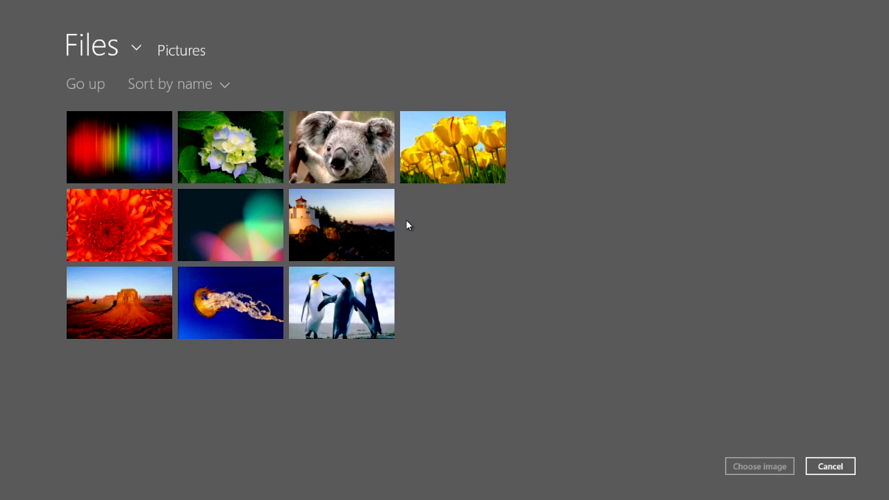
pyautogui.click(350, 154)
pyautogui.click(763, 468)
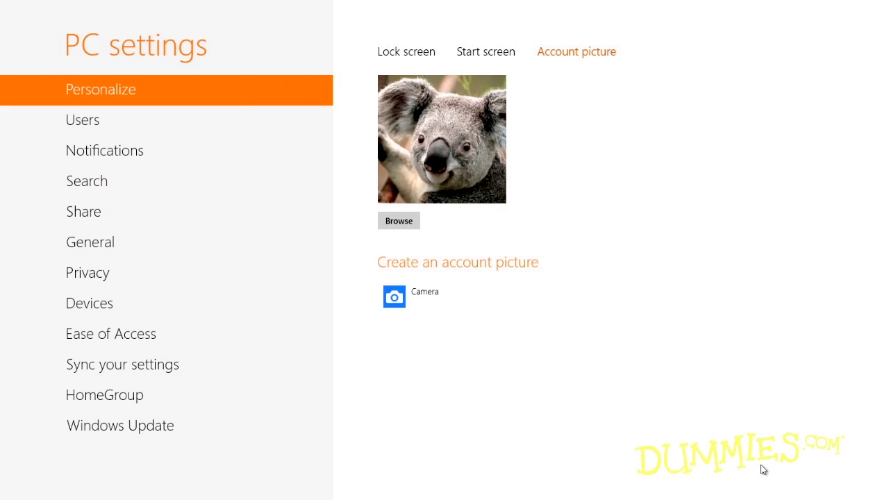
pyautogui.click(93, 124)
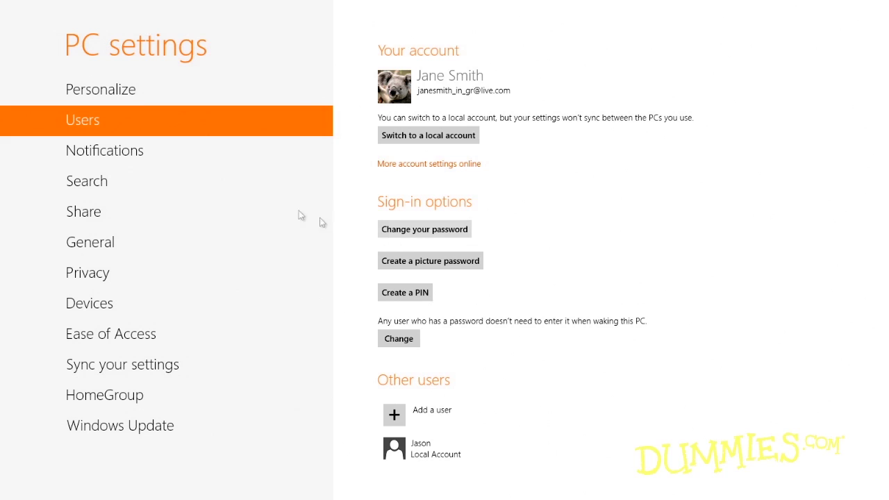
pyautogui.click(141, 152)
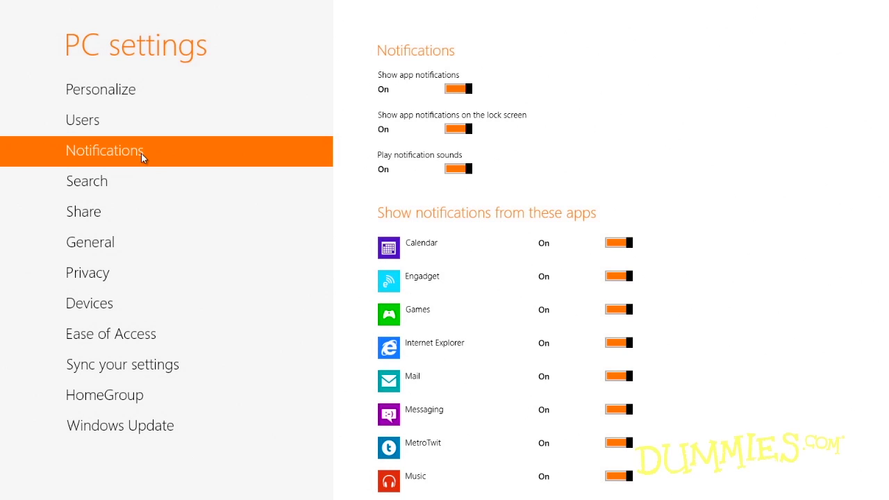
# Step: Switch Engadget, Games and Internet Explorer notifications Off, then view the Search page
pyautogui.click(630, 278)
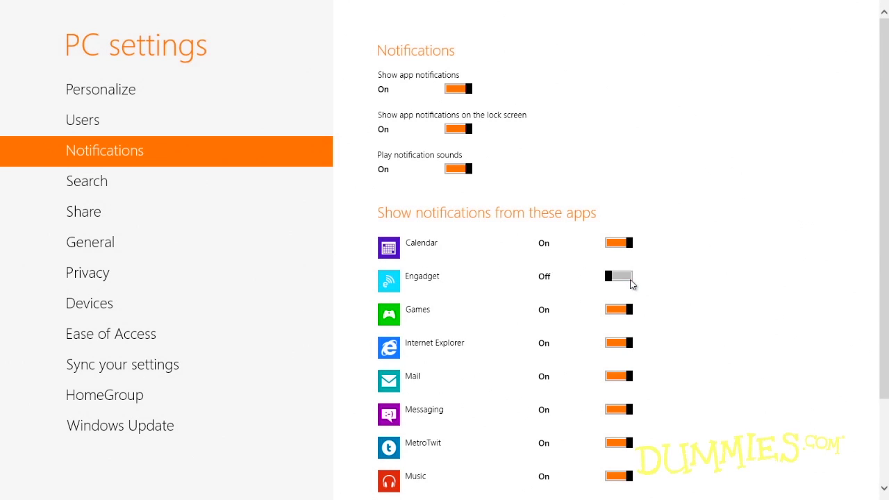
pyautogui.click(631, 311)
pyautogui.click(633, 345)
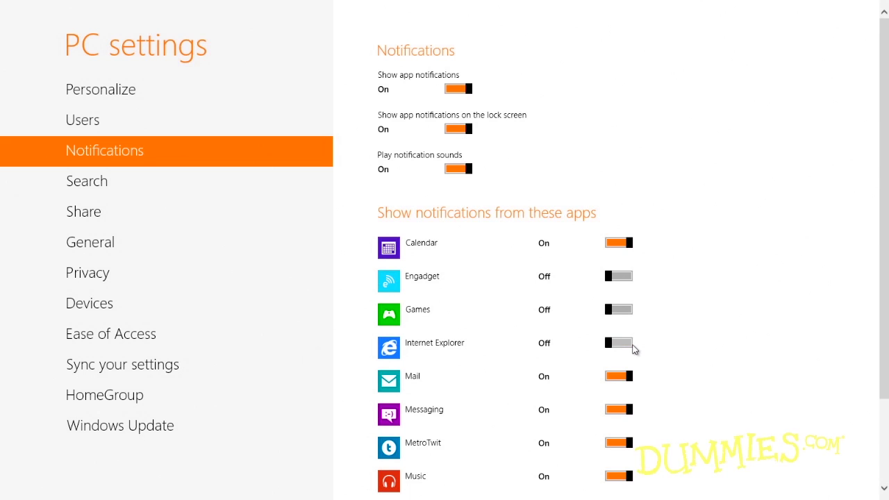
pyautogui.click(151, 189)
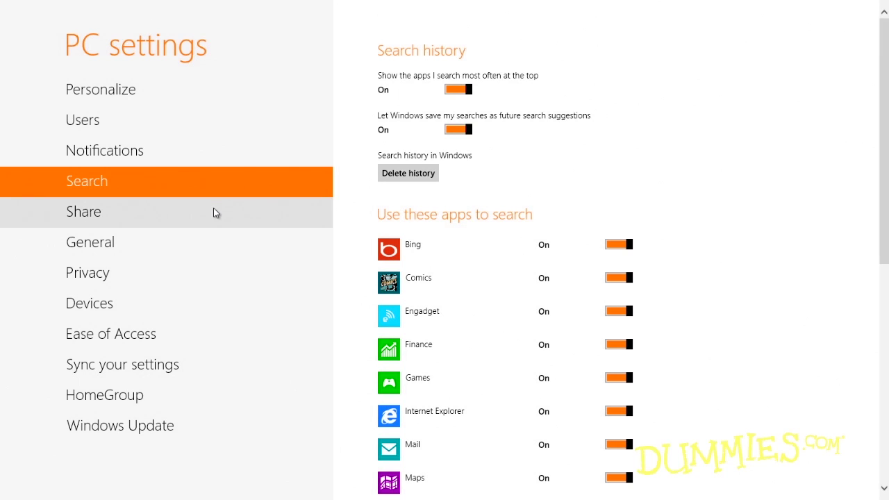
# Step: In Share settings, switch People off and back on, then go to General
pyautogui.click(215, 212)
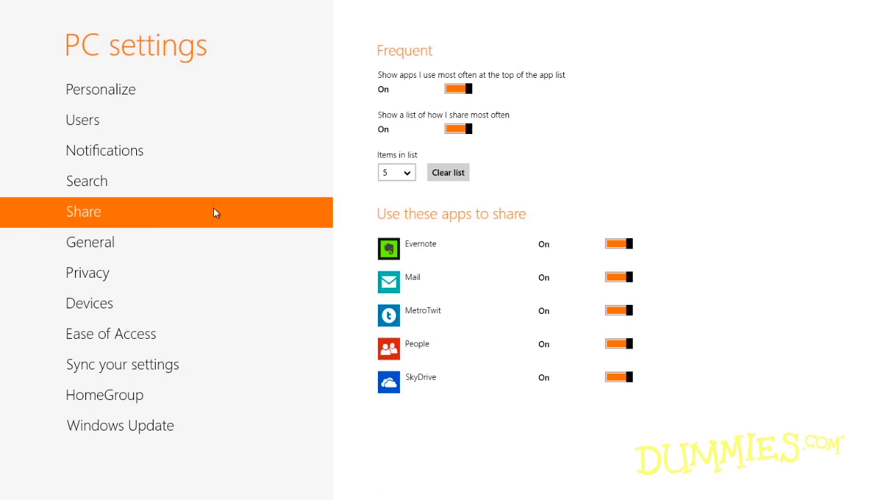
pyautogui.click(631, 347)
pyautogui.click(609, 346)
pyautogui.click(232, 247)
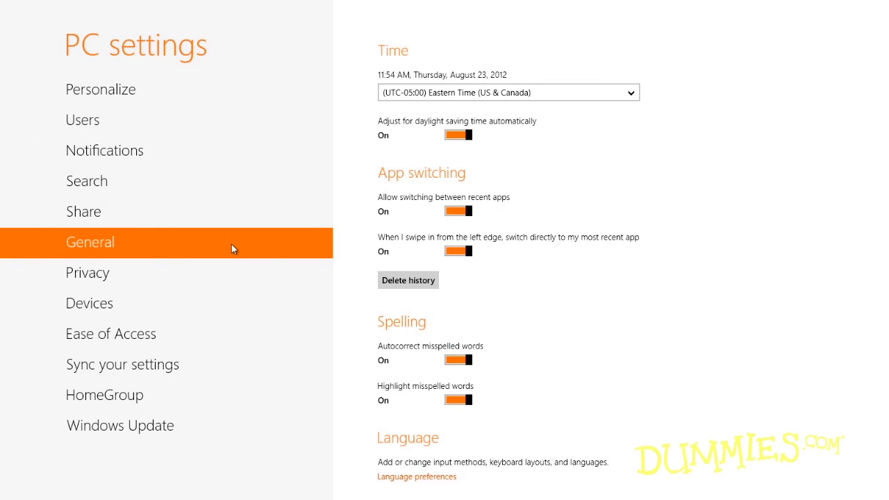
# Step: In General, turn off autocorrect of misspelled words and automatic daylight saving adjustment
pyautogui.click(464, 360)
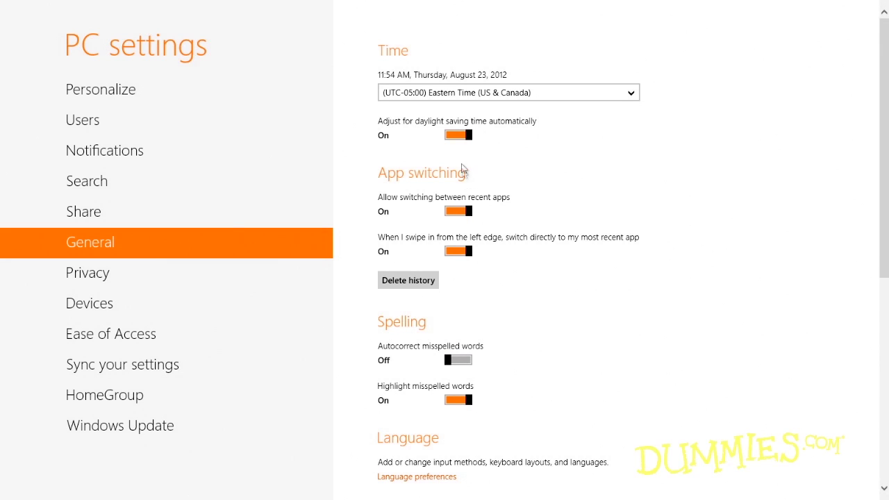
pyautogui.click(465, 136)
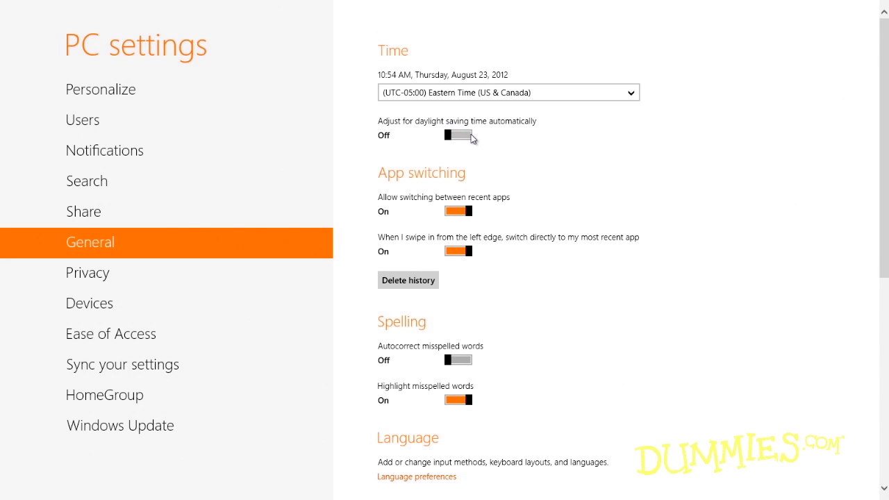
pyautogui.scroll(-5, 471, 137)
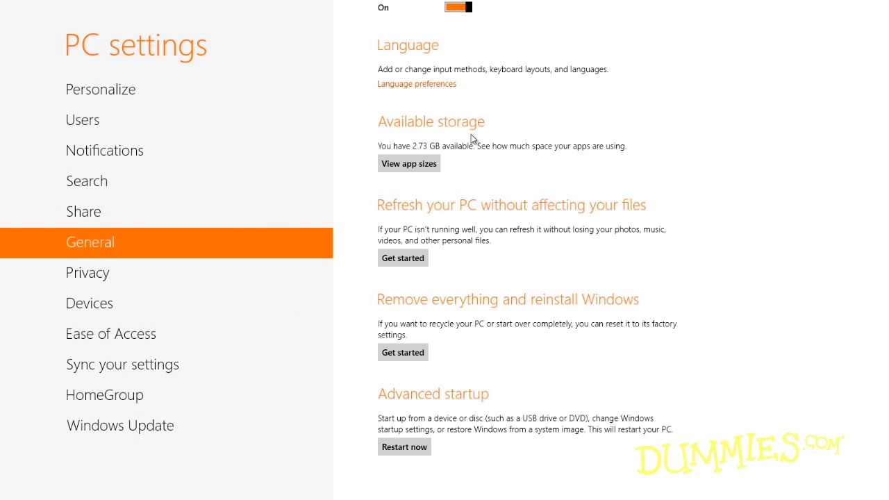
# Step: In Privacy, turn off 'Let apps use my location', then view the Devices list
pyautogui.click(232, 278)
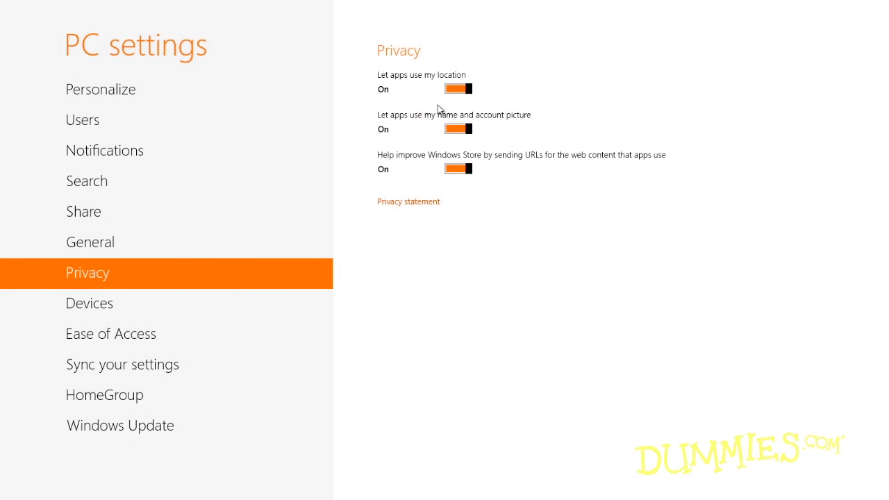
pyautogui.click(471, 93)
pyautogui.click(203, 243)
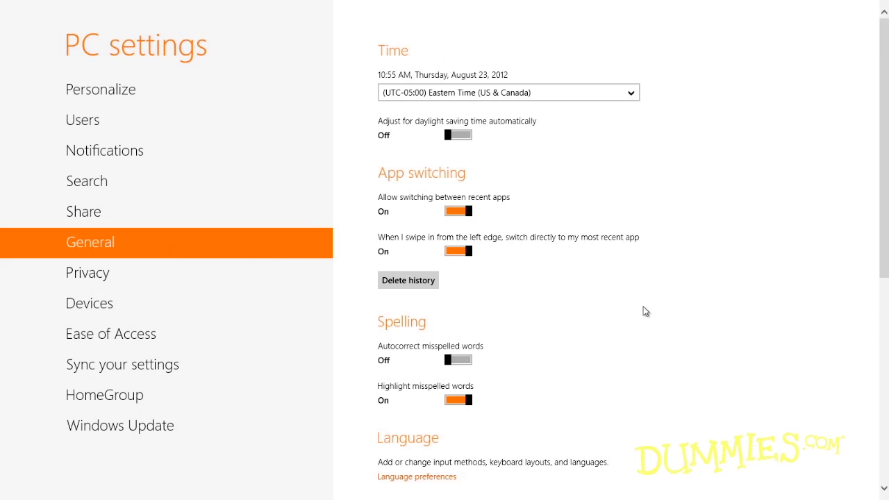
pyautogui.scroll(-2, 646, 311)
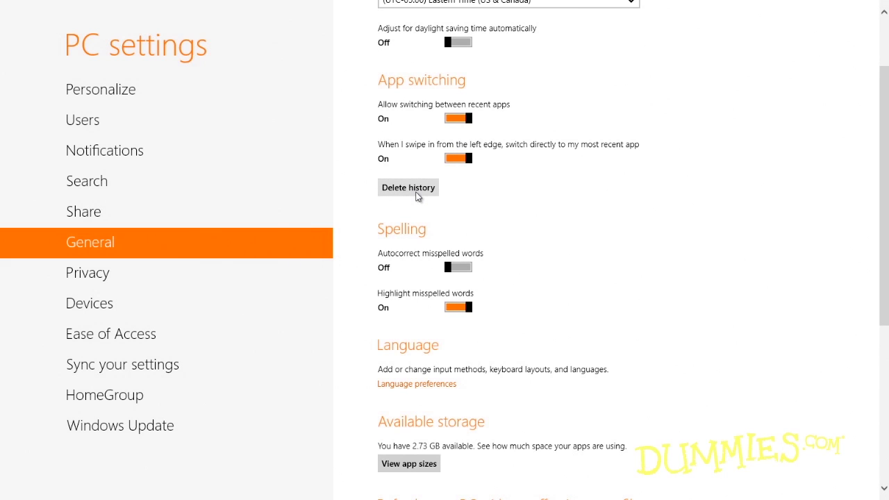
pyautogui.click(194, 303)
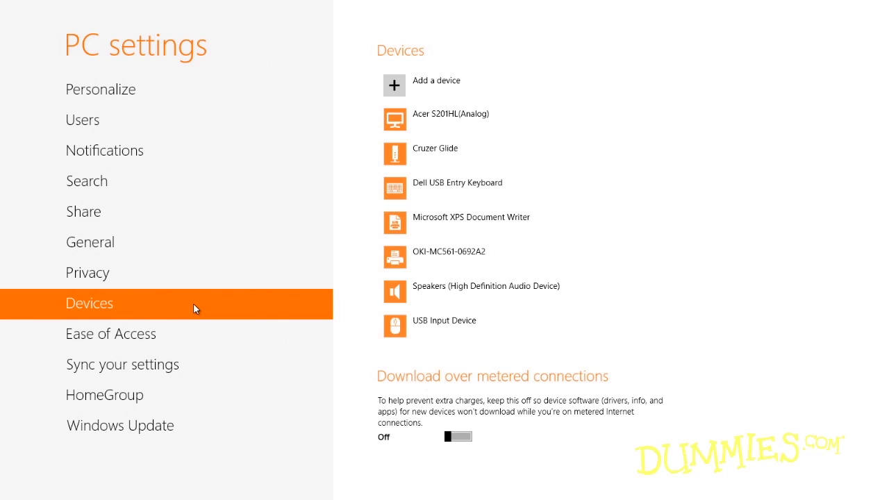
# Step: Start adding a device, then turn High contrast on and back off in Ease of Access
pyautogui.moveTo(390, 162)
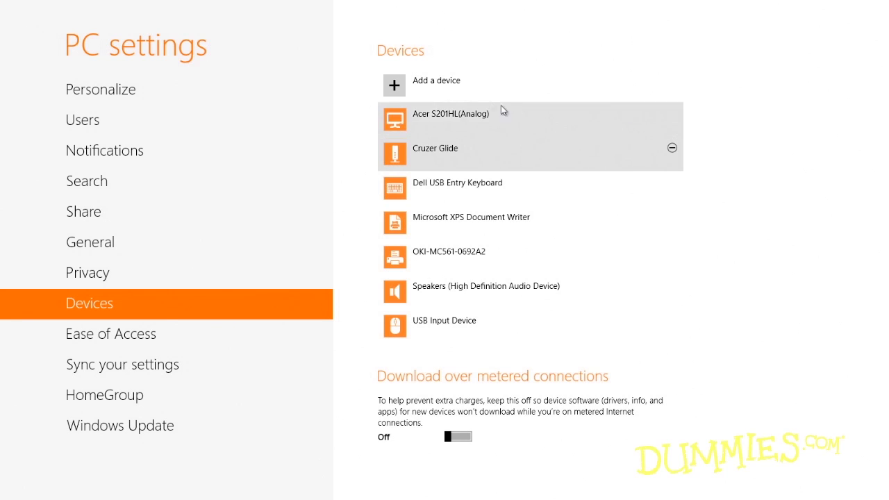
pyautogui.click(451, 91)
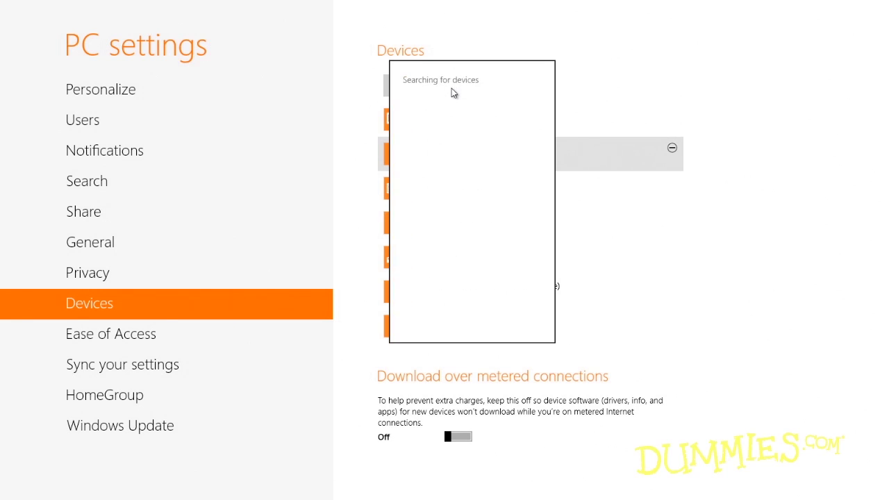
pyautogui.click(156, 339)
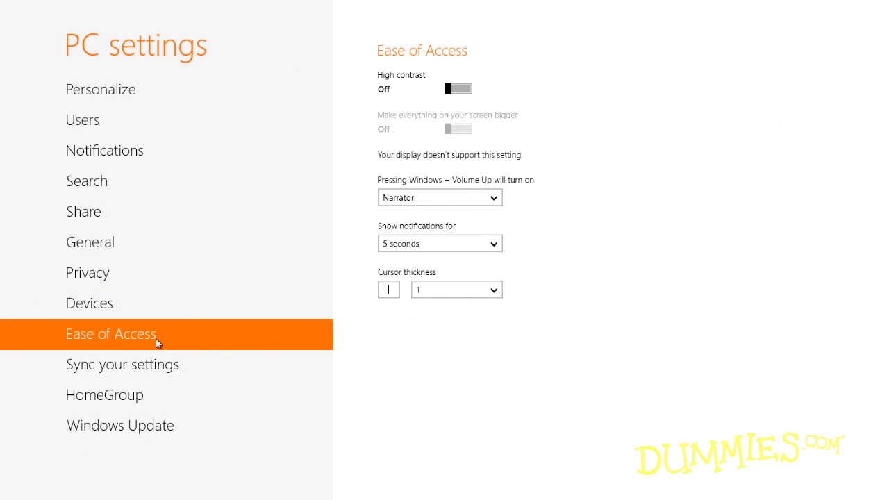
pyautogui.click(450, 91)
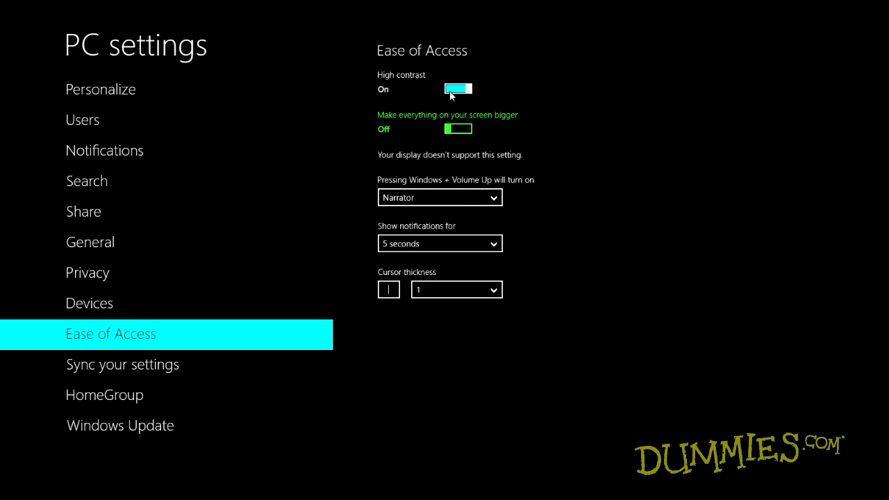
pyautogui.click(469, 90)
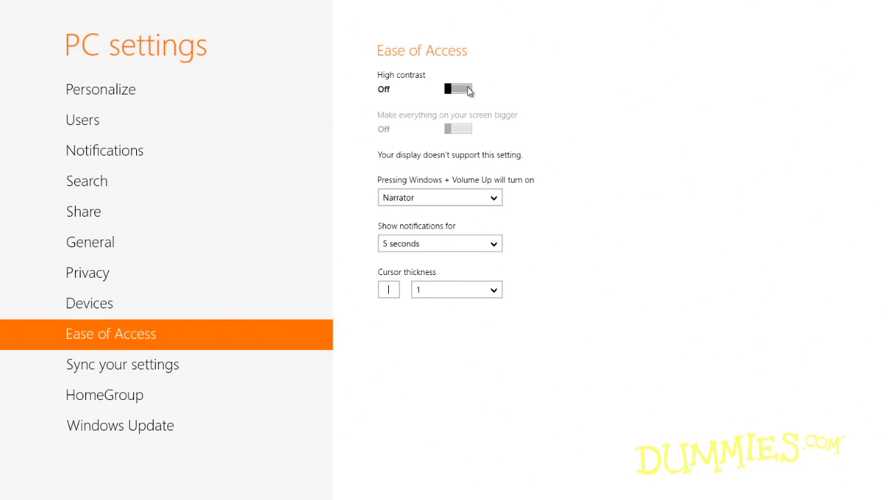
# Step: After viewing sync settings, share Documents and Pictures with the homegroup, then view Windows Update
pyautogui.click(175, 367)
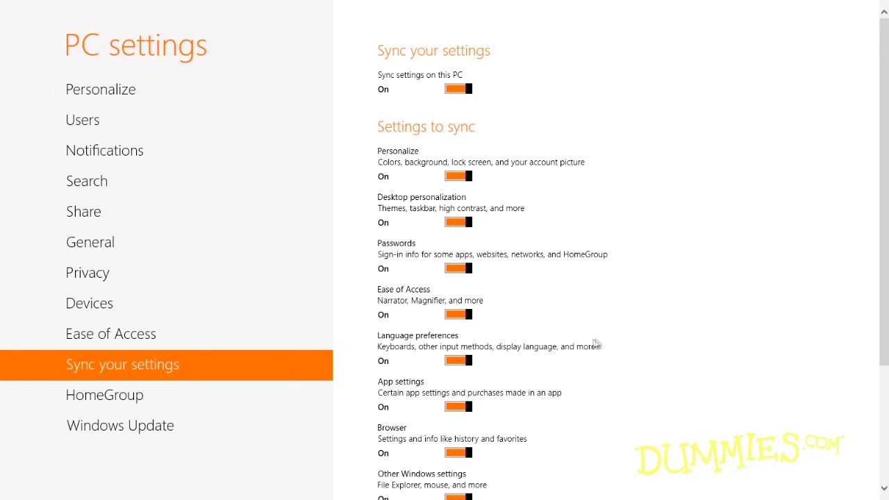
pyautogui.scroll(-3, 610, 340)
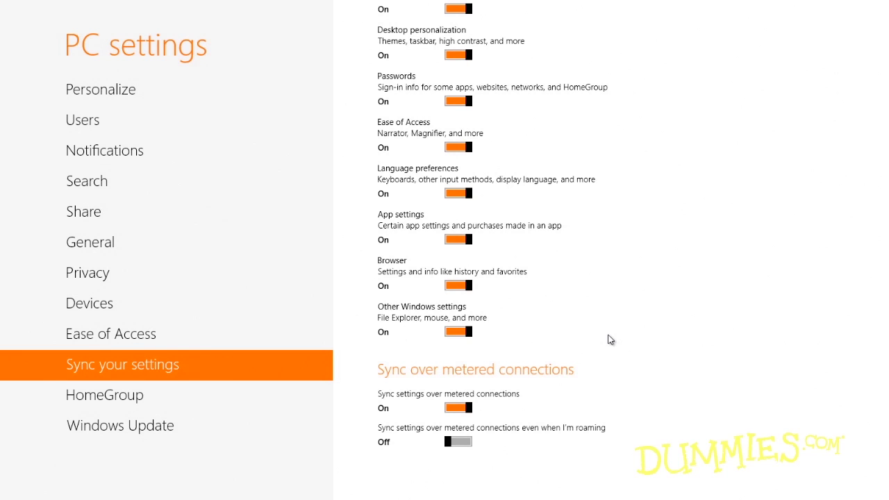
pyautogui.click(146, 409)
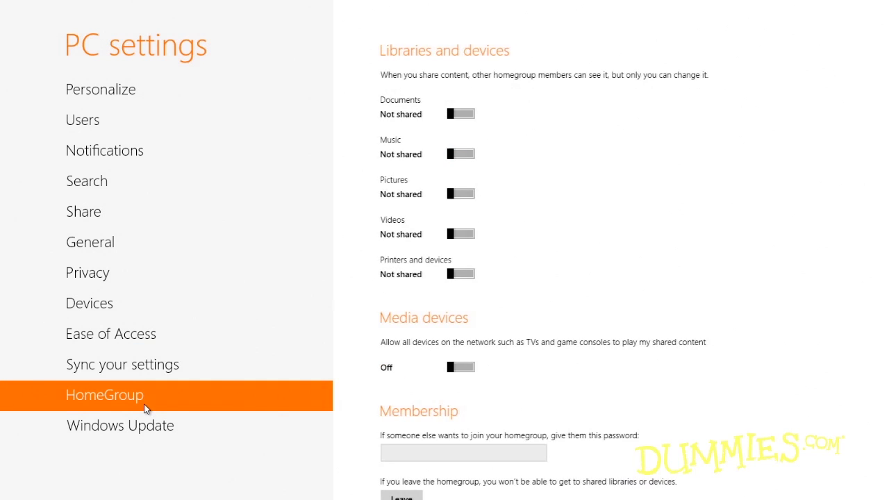
pyautogui.click(449, 117)
pyautogui.click(447, 195)
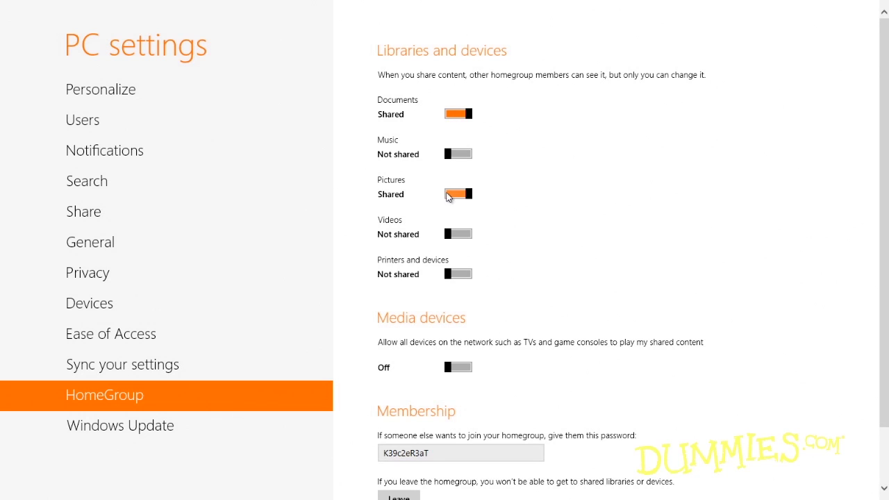
pyautogui.click(213, 428)
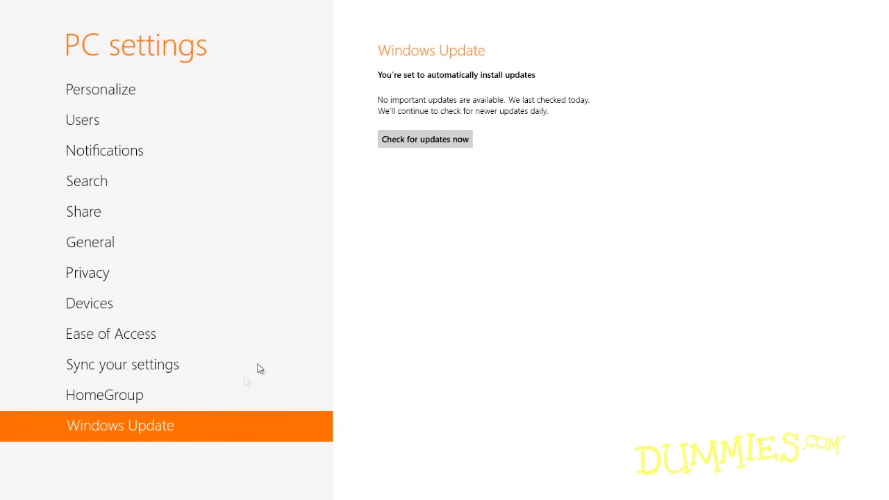
# Step: Start a check for new Windows updates
pyautogui.click(436, 142)
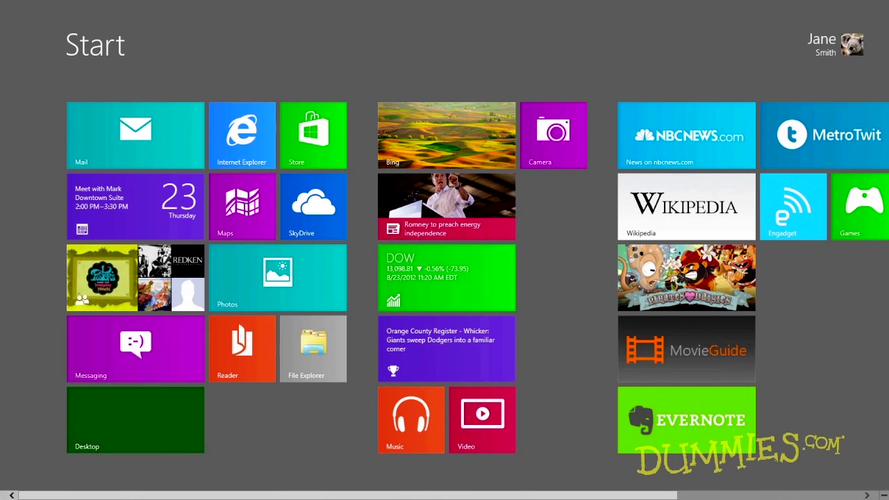
# Step: Open Control Panel from the bottom-left corner's Win+X power-user menu
pyautogui.moveTo(1, 498)
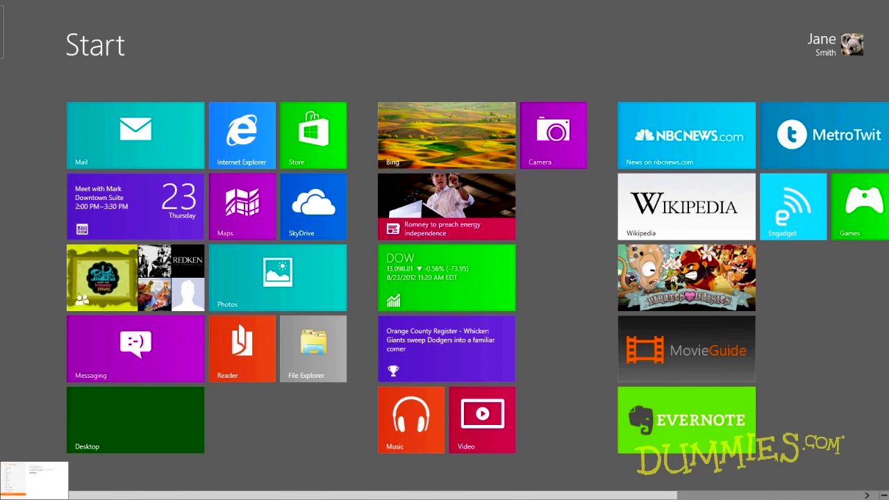
pyautogui.rightClick(3, 495)
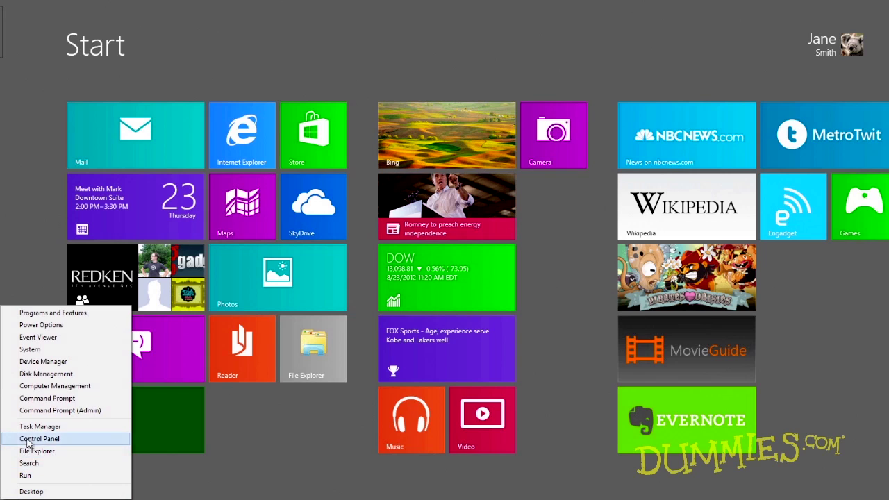
pyautogui.click(29, 439)
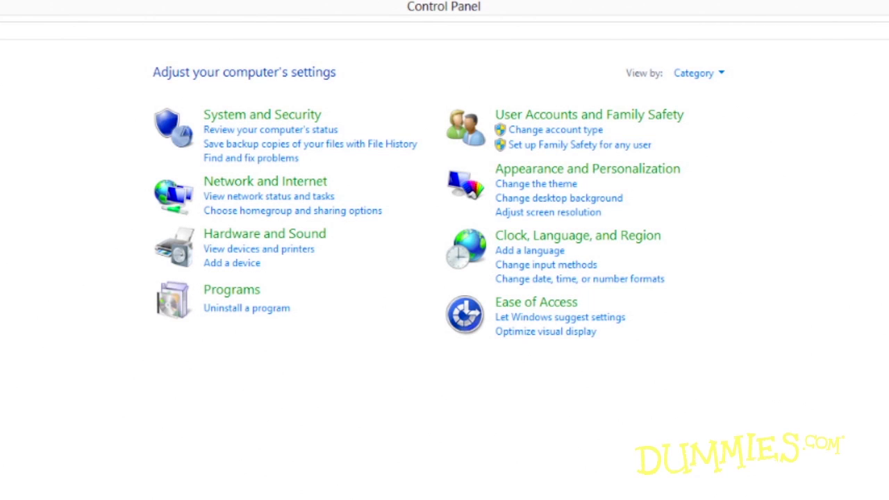
# Step: Visit System and Security, return to Control Panel Home, and show the View by choices
pyautogui.click(225, 118)
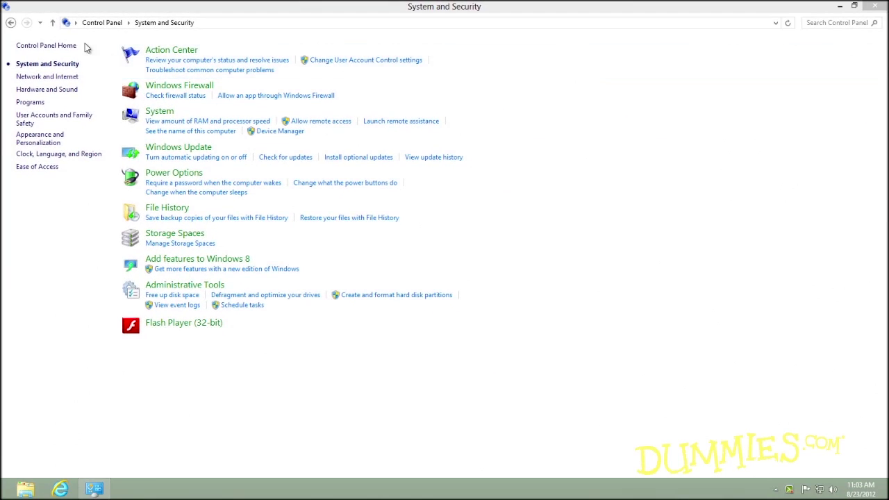
pyautogui.click(46, 45)
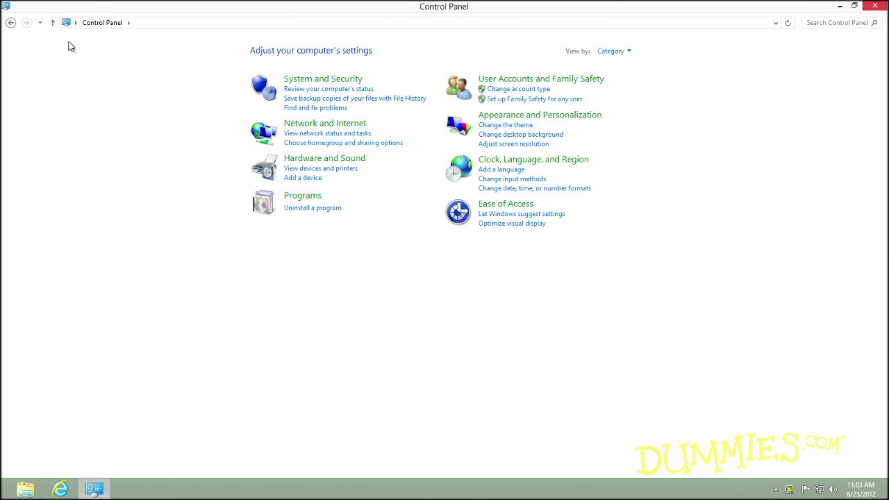
pyautogui.click(628, 52)
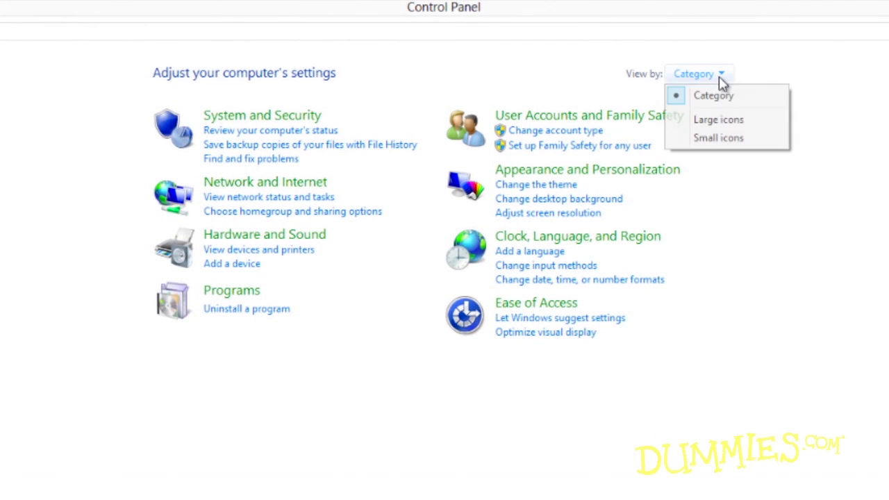
# Step: Switch the View by setting from Category to Small icons
pyautogui.click(719, 138)
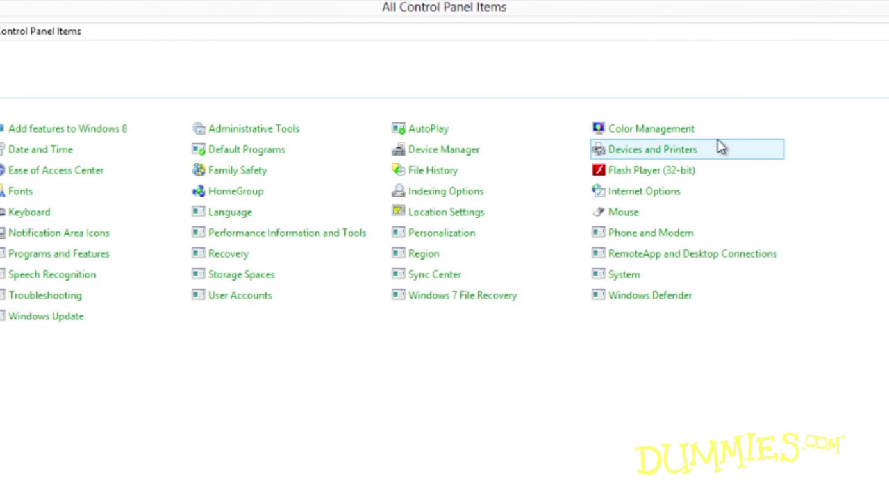